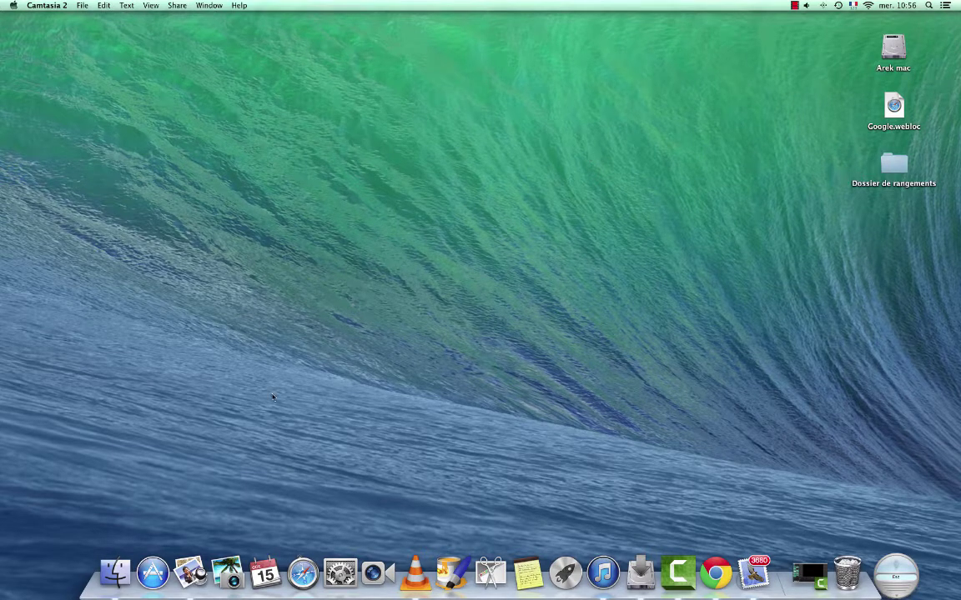
Open a Finder window and display the contents of the Applications folder.
click(115, 567)
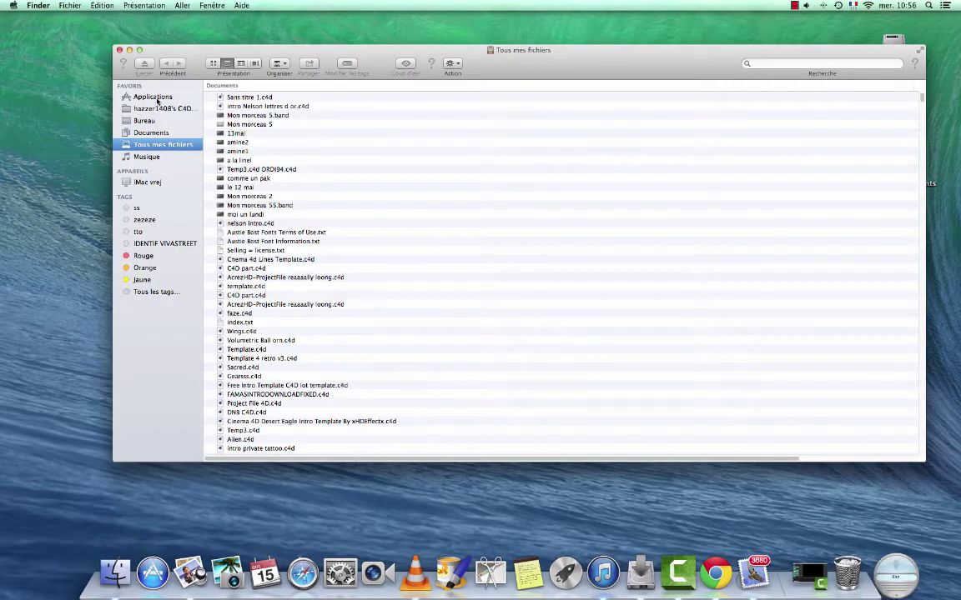
click(156, 98)
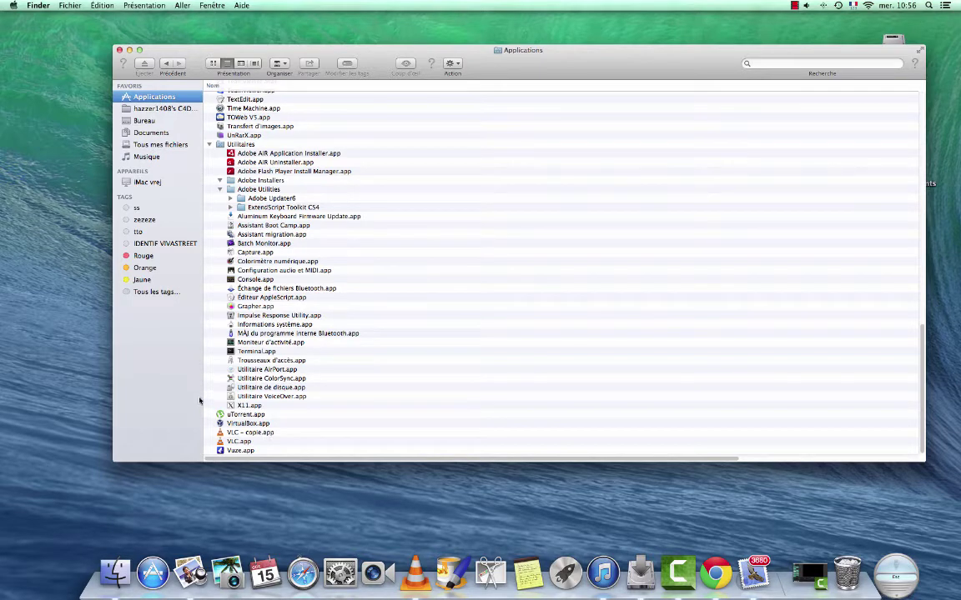
scroll(243, 399, up, 1)
scroll(247, 398, down, 1)
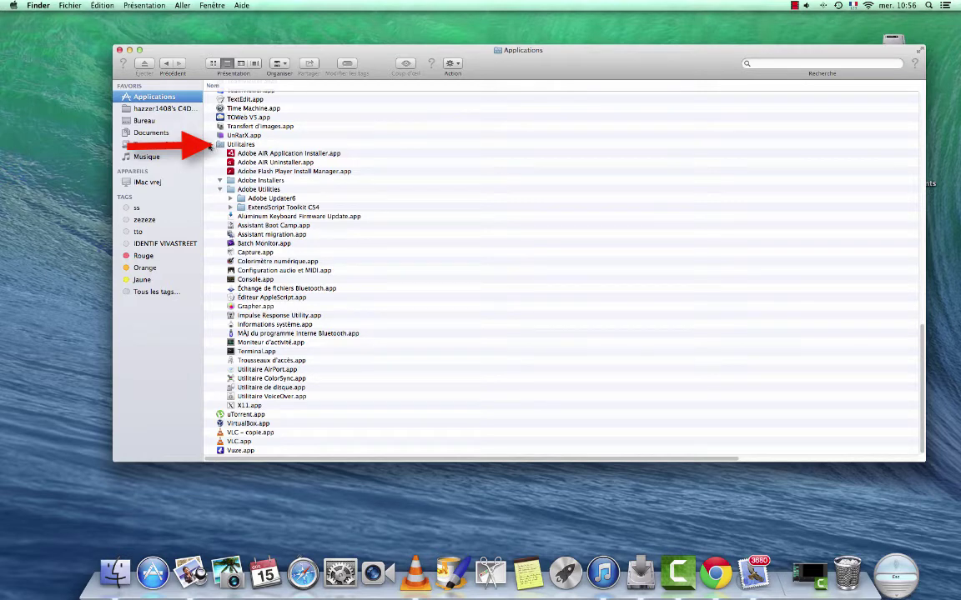
Collapse the Utilitaires folder in Applications and expand it again to browse its utilities.
click(209, 145)
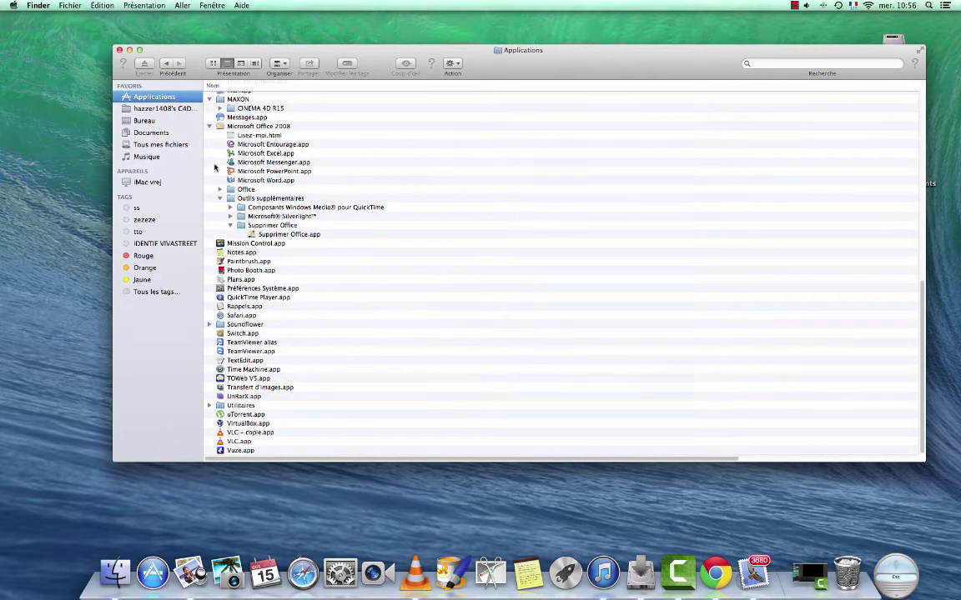
scroll(418, 340, up, 2)
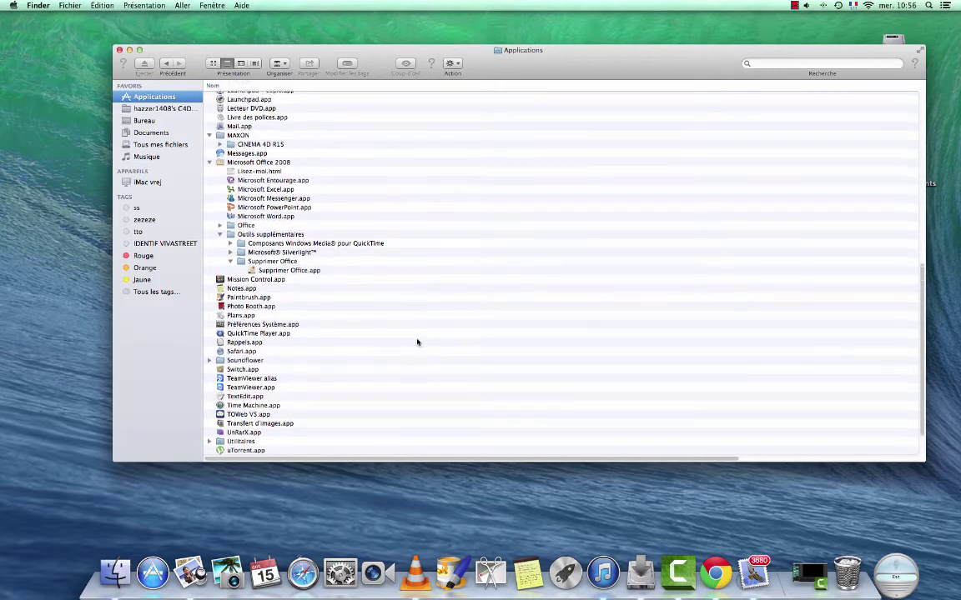
scroll(416, 343, down, 2)
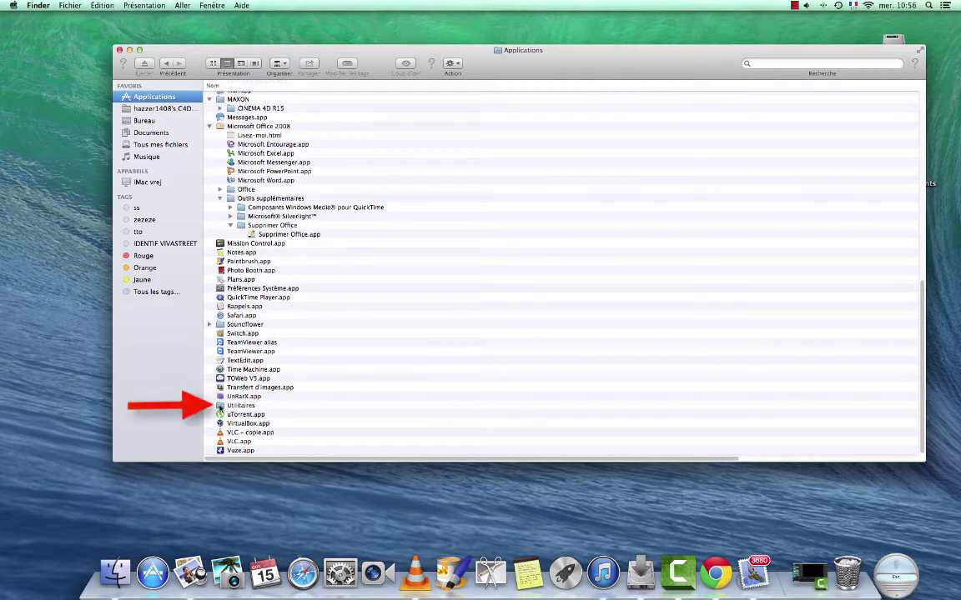
click(209, 406)
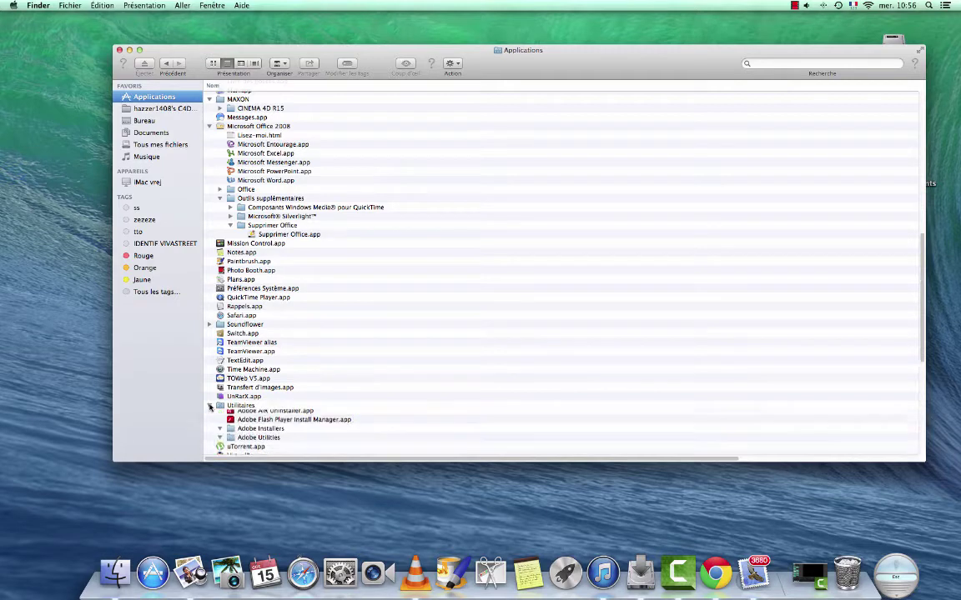
scroll(250, 383, down, 3)
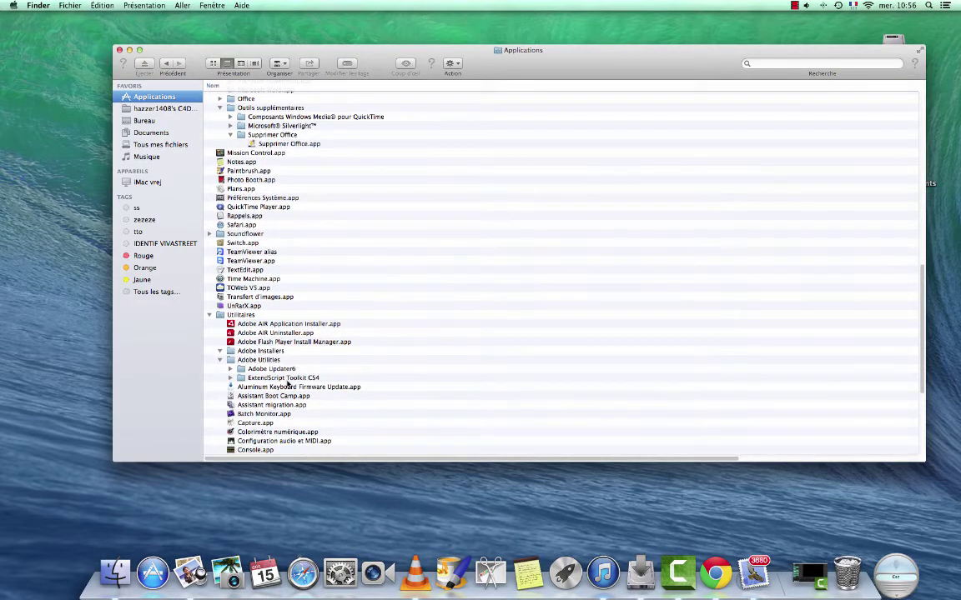
scroll(288, 384, down, 1)
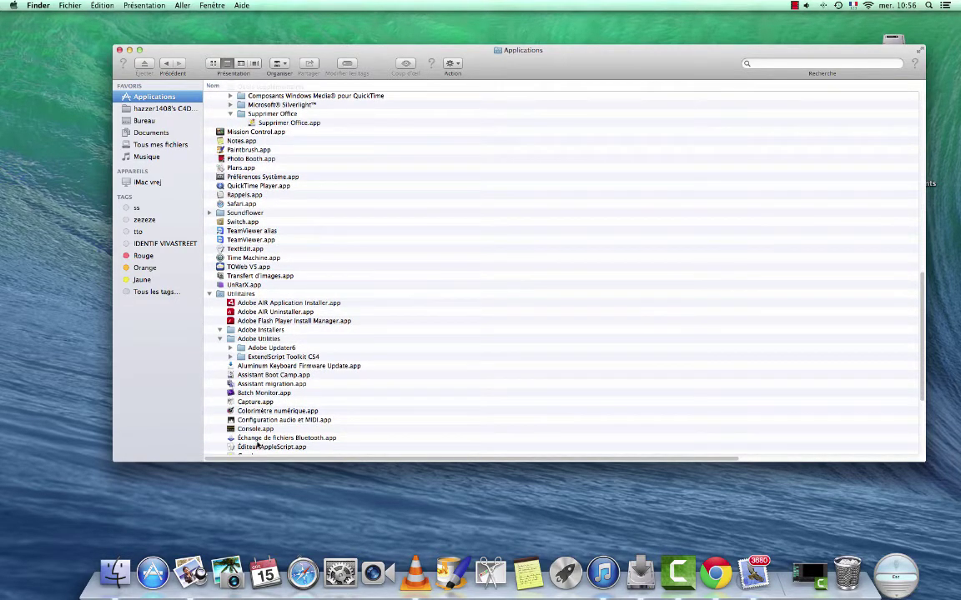
Select Capture.app inside the Utilitaires folder and close the Finder window.
click(246, 403)
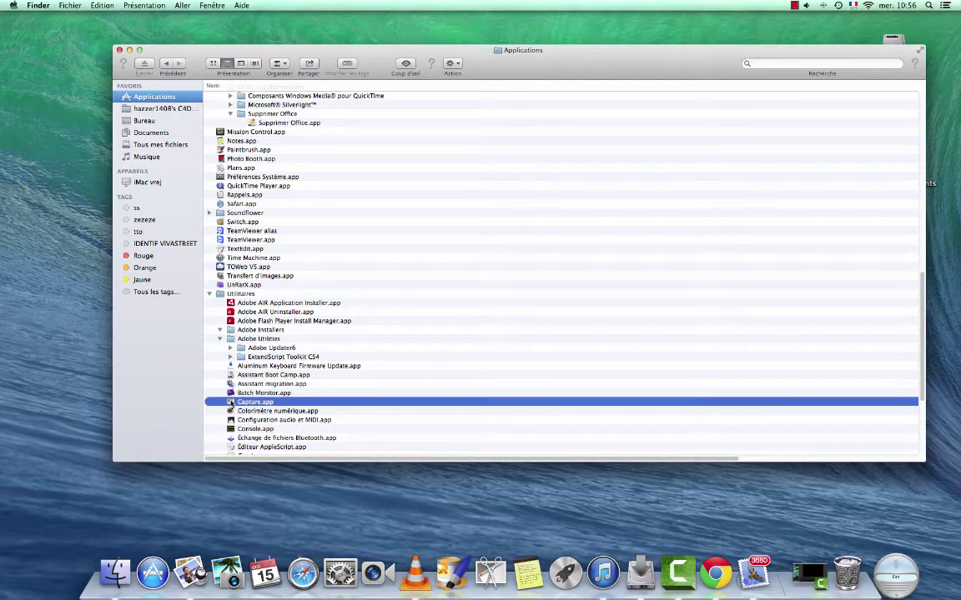
mouse_move(231, 403)
mouse_down()
mouse_move(254, 410)
mouse_move(311, 476)
mouse_move(350, 575)
mouse_move(469, 595)
mouse_move(494, 586)
mouse_move(392, 505)
mouse_move(229, 403)
mouse_up()
scroll(367, 384, up, 1)
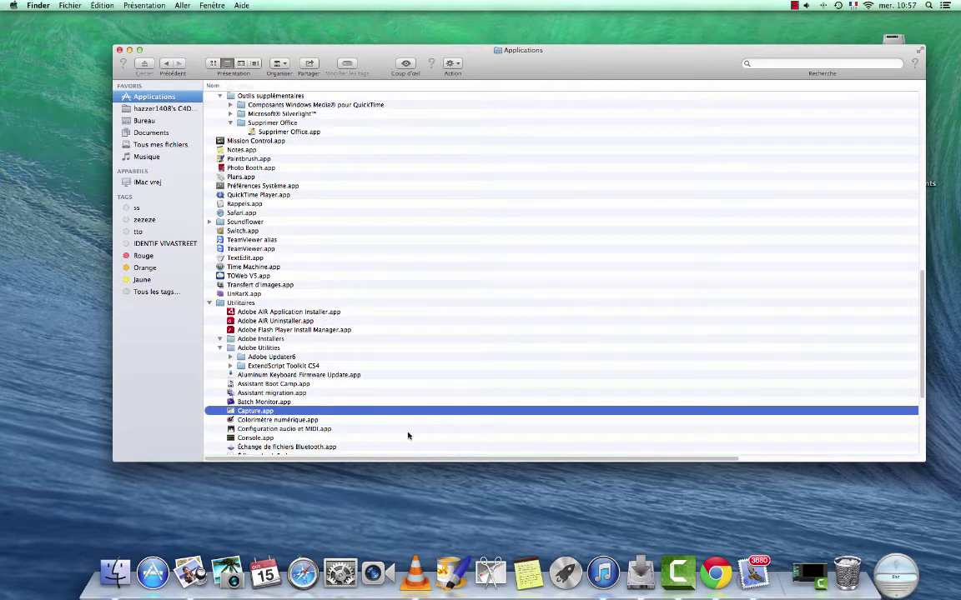
click(437, 440)
click(230, 411)
click(119, 51)
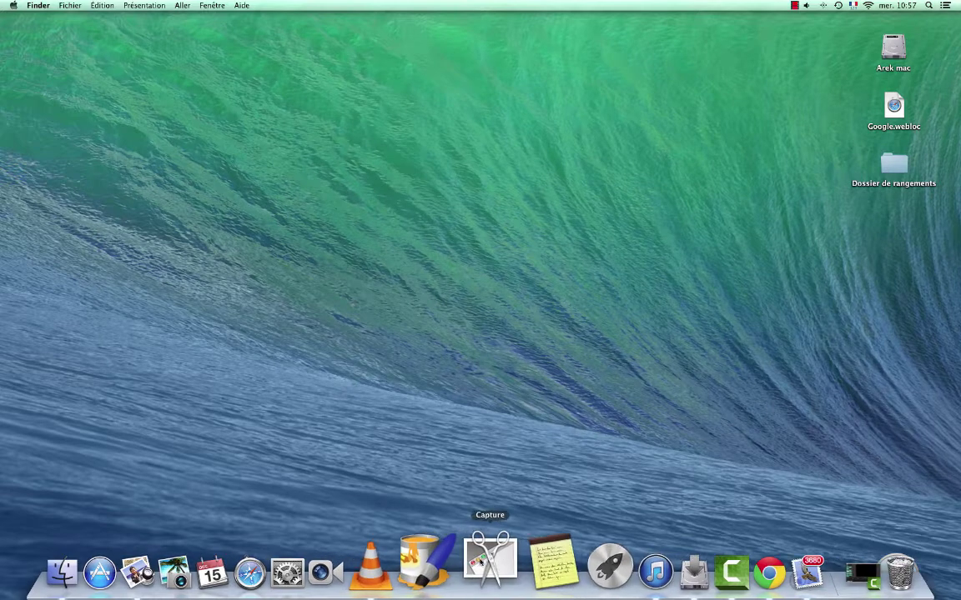
Launch Capture and take a Sélection capture of a desktop area about 418 by 274 pixels.
click(494, 570)
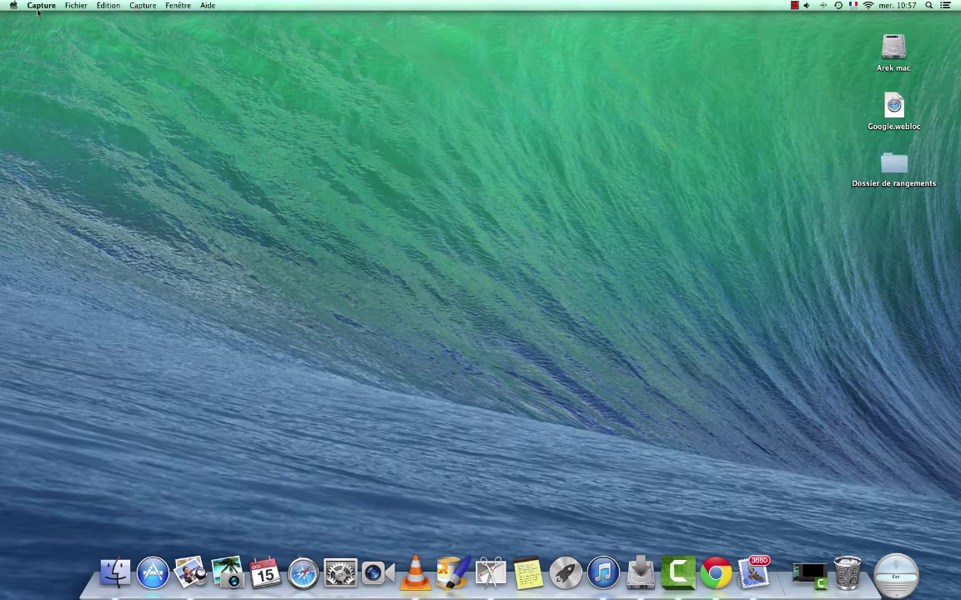
click(143, 6)
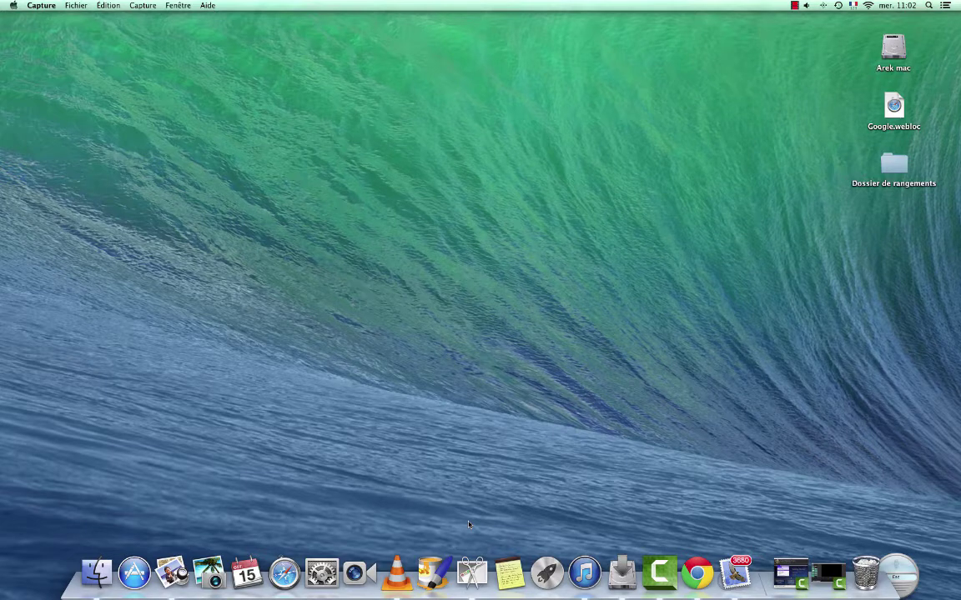
click(134, 7)
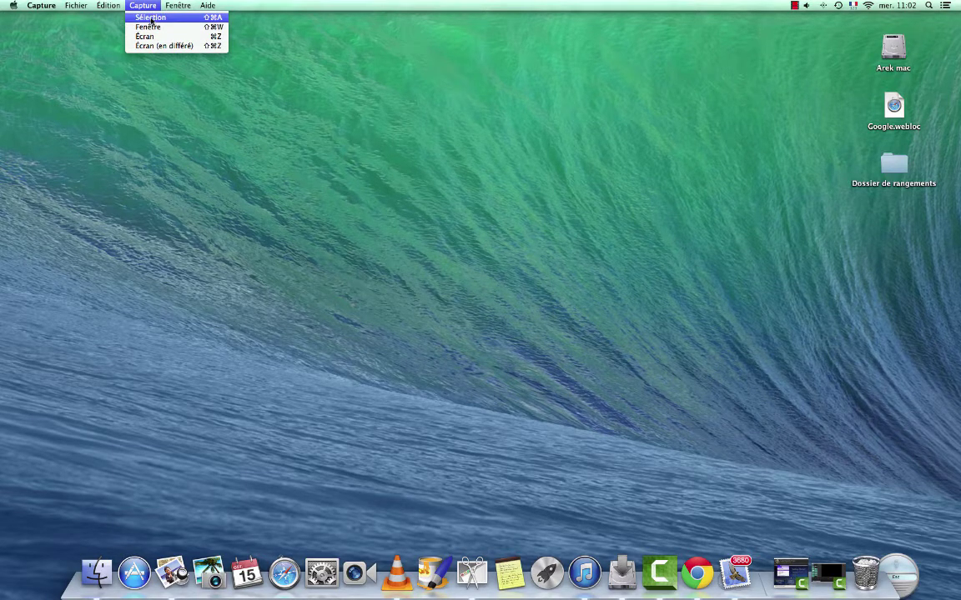
click(150, 18)
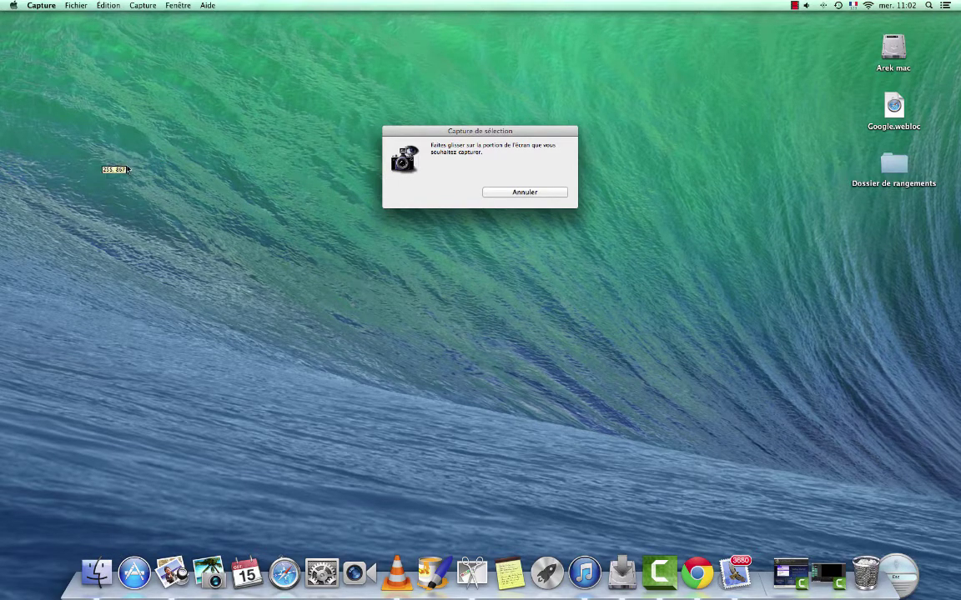
drag(127, 167, 336, 305)
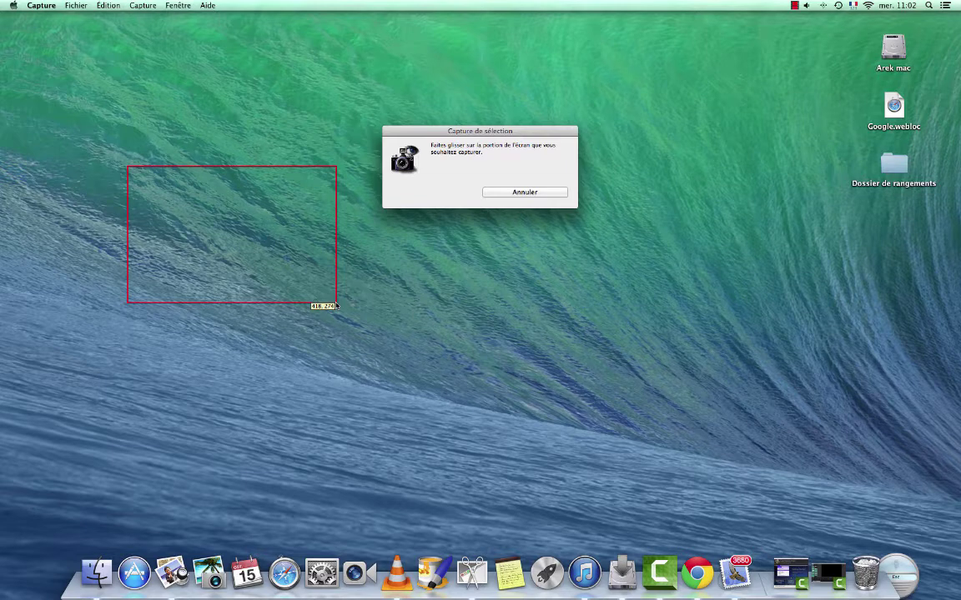
drag(336, 304, 336, 306)
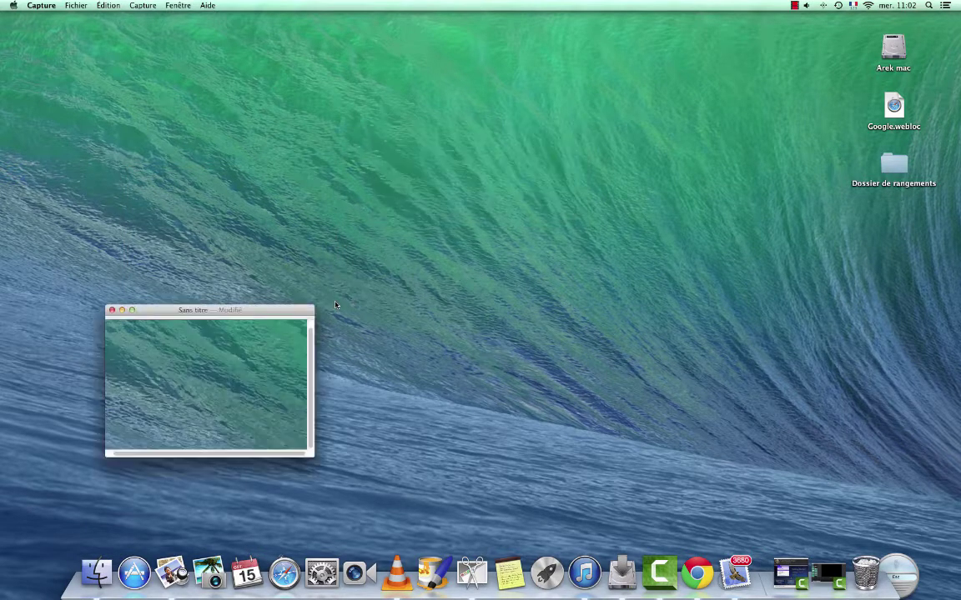
Move and enlarge the untitled capture's window, and save the capture to the Bureau as essai.tiff.
drag(268, 311, 417, 174)
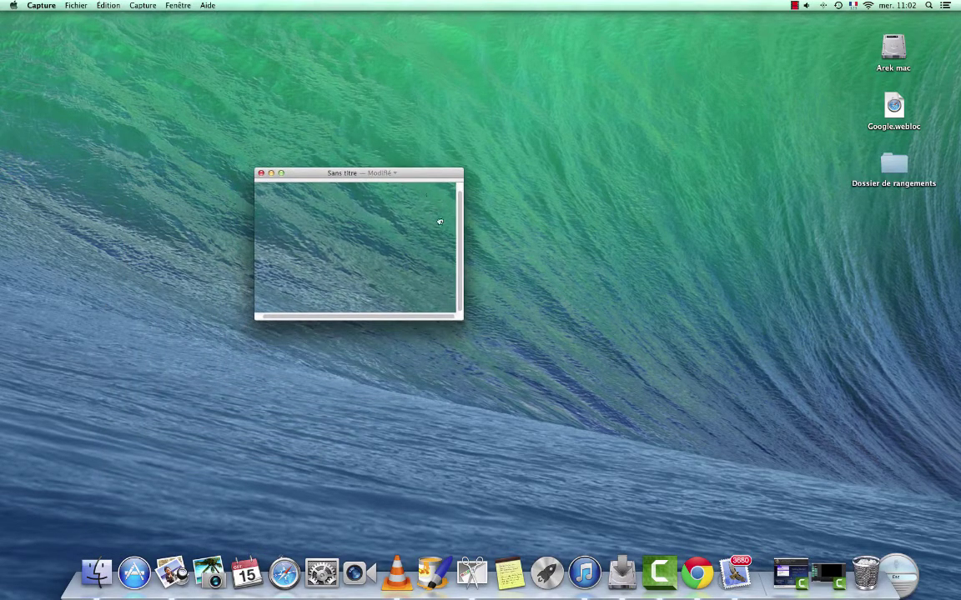
drag(459, 318, 486, 321)
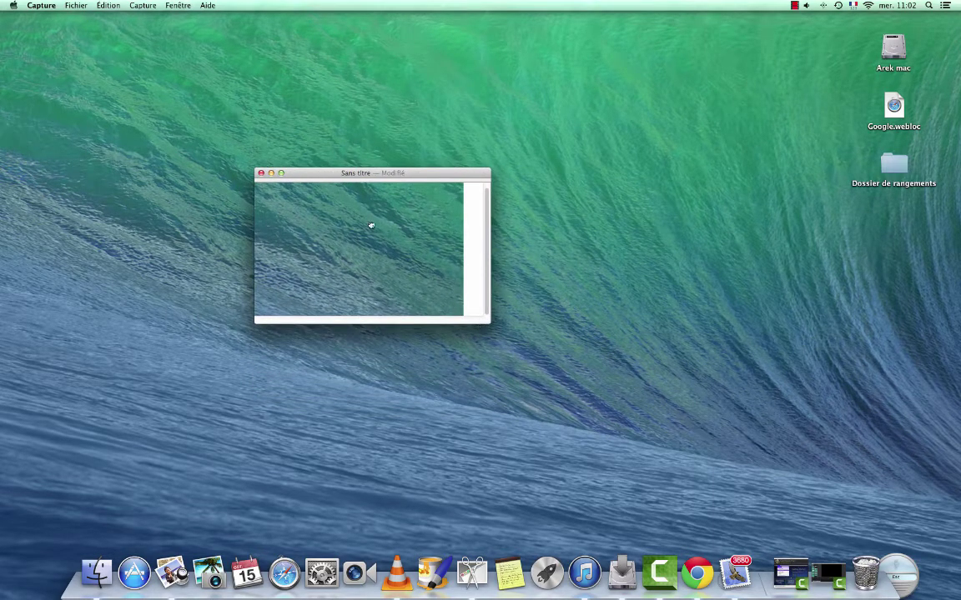
click(261, 173)
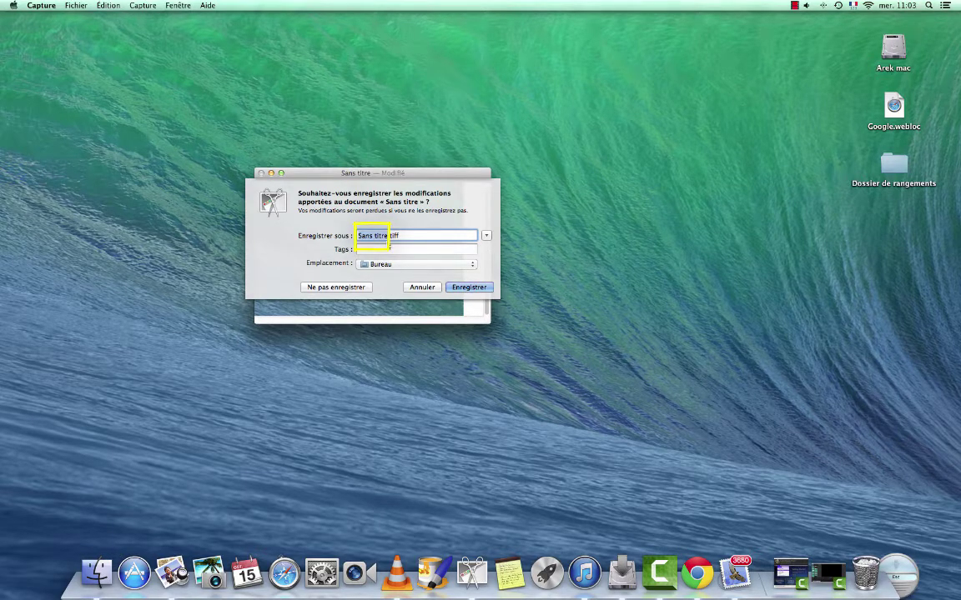
key(BackSpace)
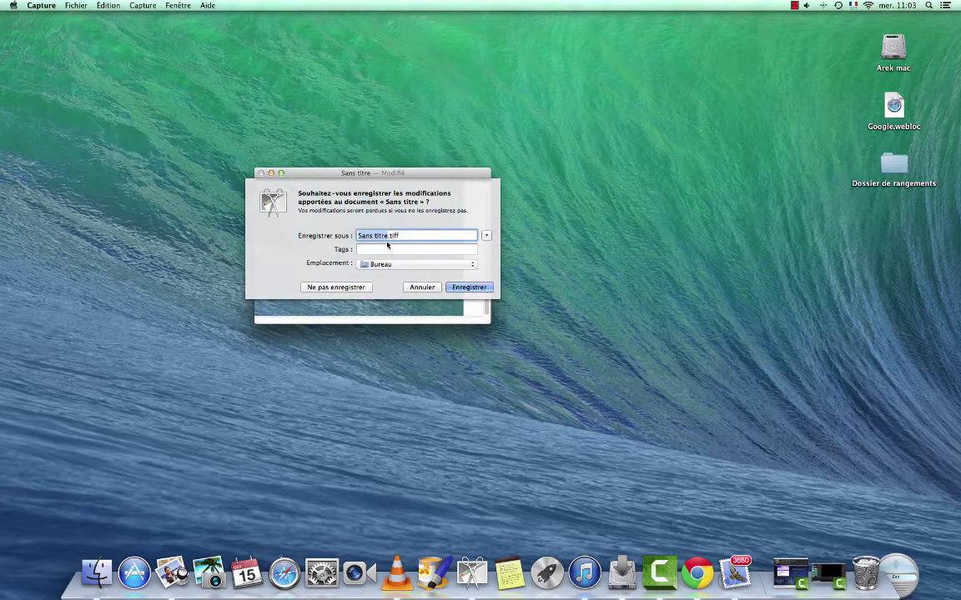
text(essai)
click(469, 287)
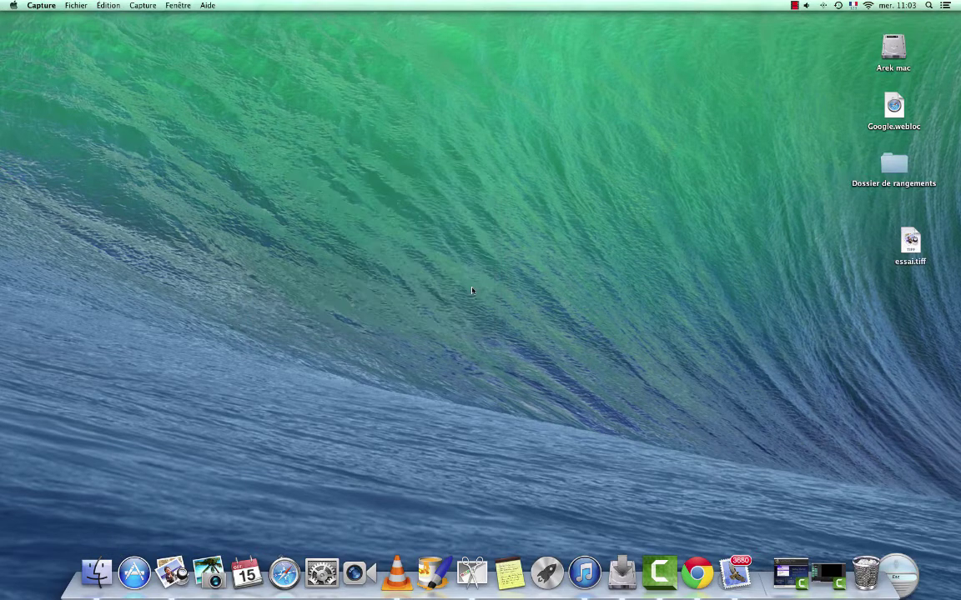
Open essai.tiff from the desktop in Aperçu to check the saved capture, and close its window.
double_click(909, 244)
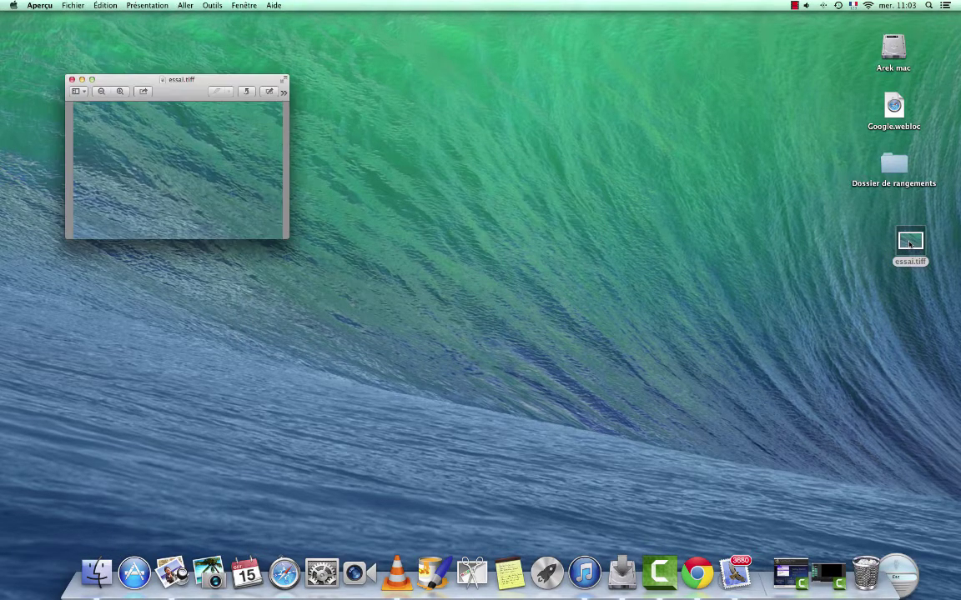
drag(287, 238, 350, 289)
click(72, 79)
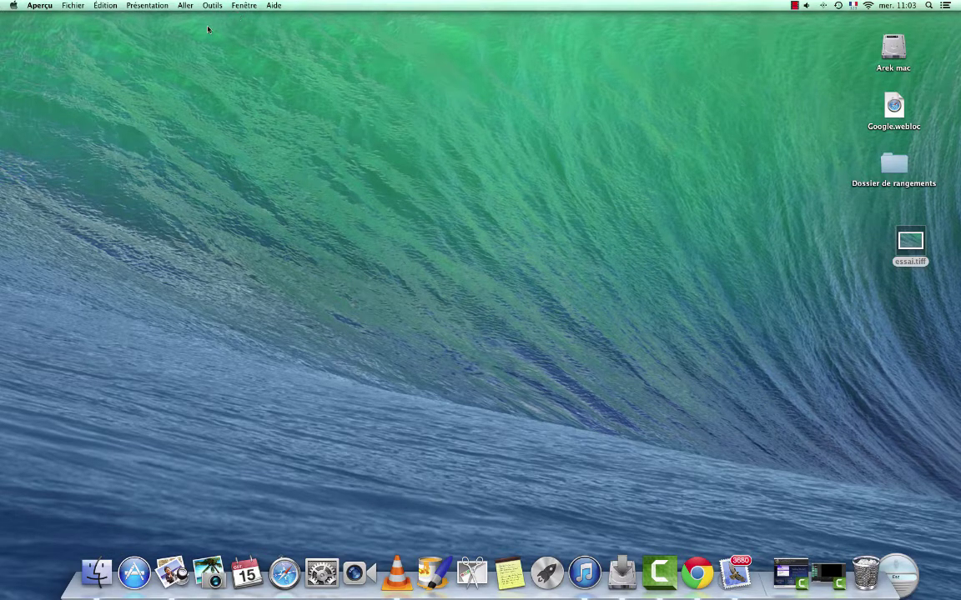
click(472, 572)
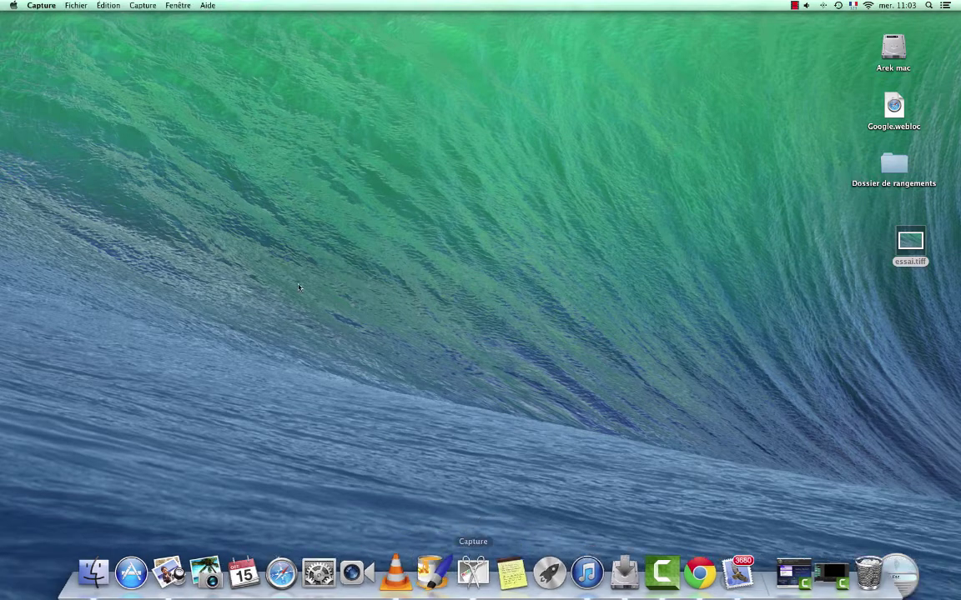
click(142, 6)
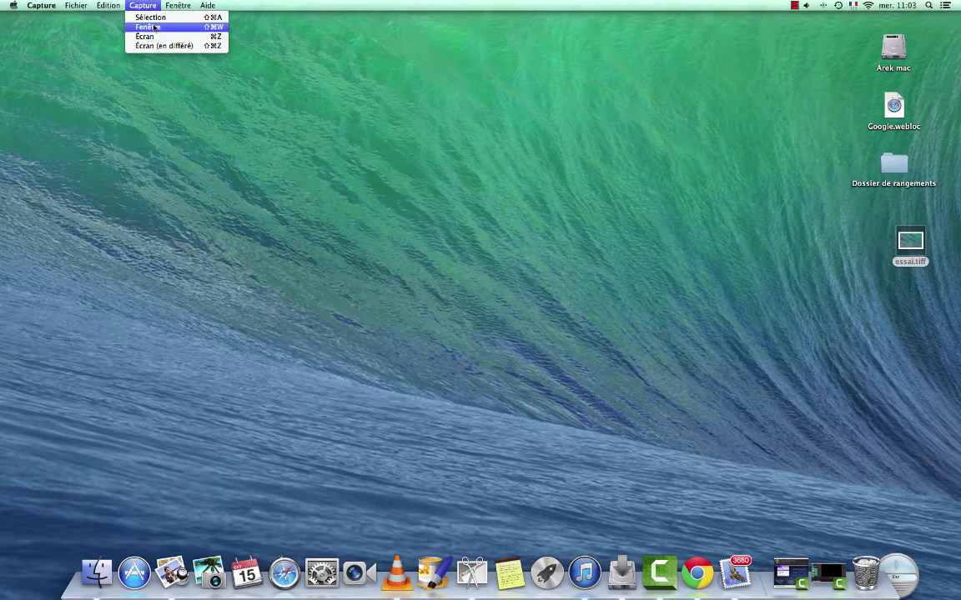
click(712, 224)
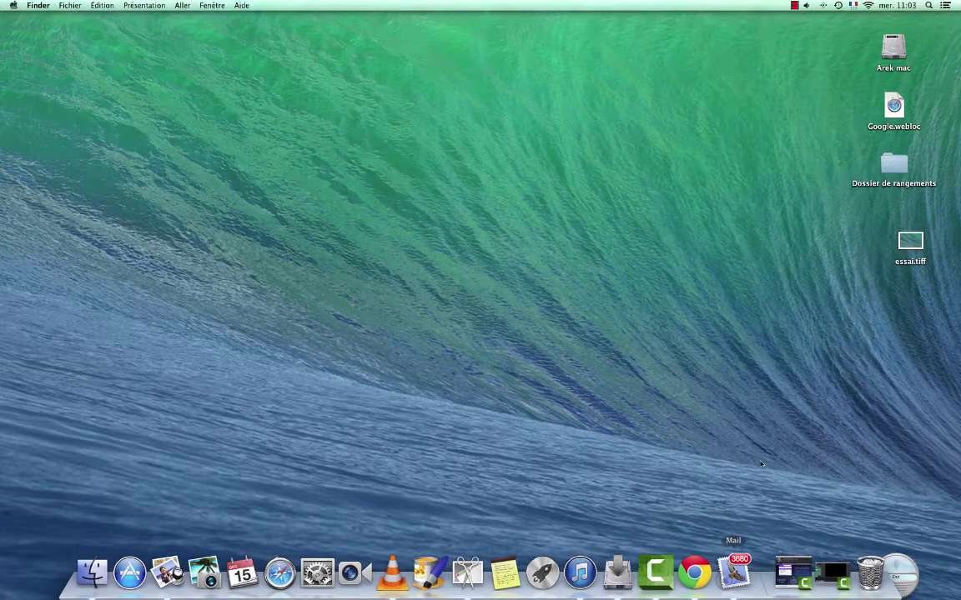
Open essai.tiff from the desktop and take a Fenêtre capture of its Aperçu window with Capture.
double_click(909, 241)
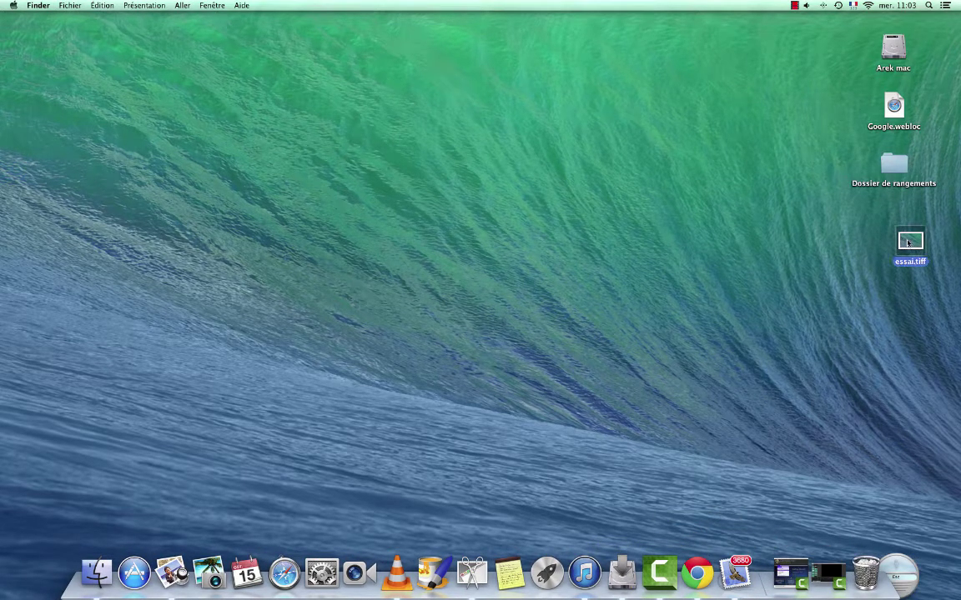
drag(208, 102, 428, 168)
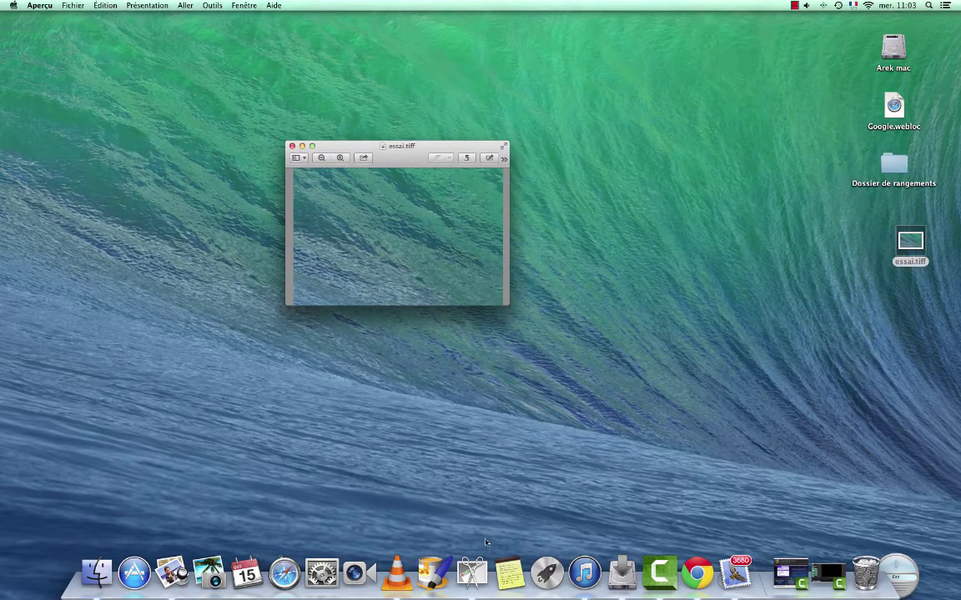
click(469, 563)
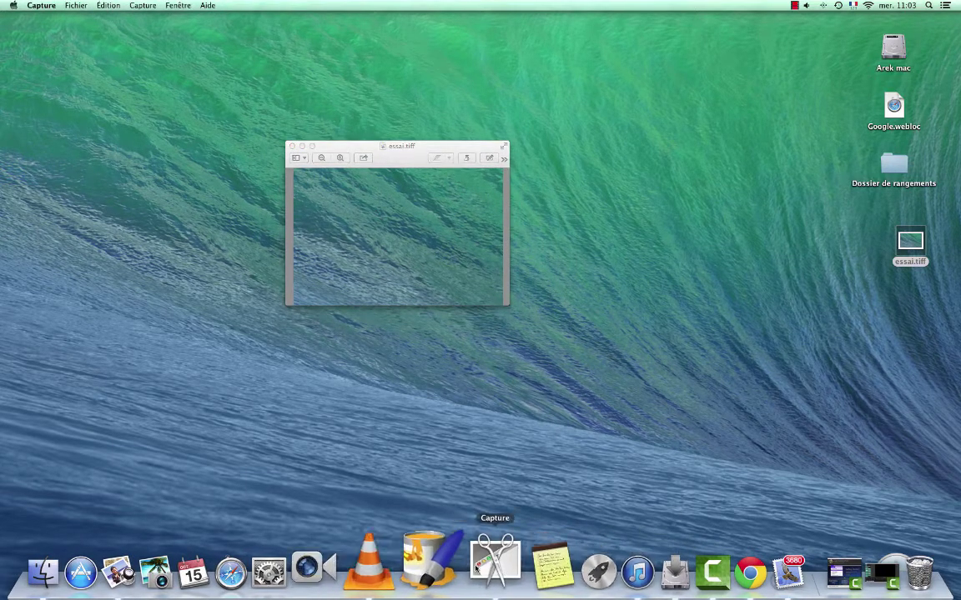
click(143, 6)
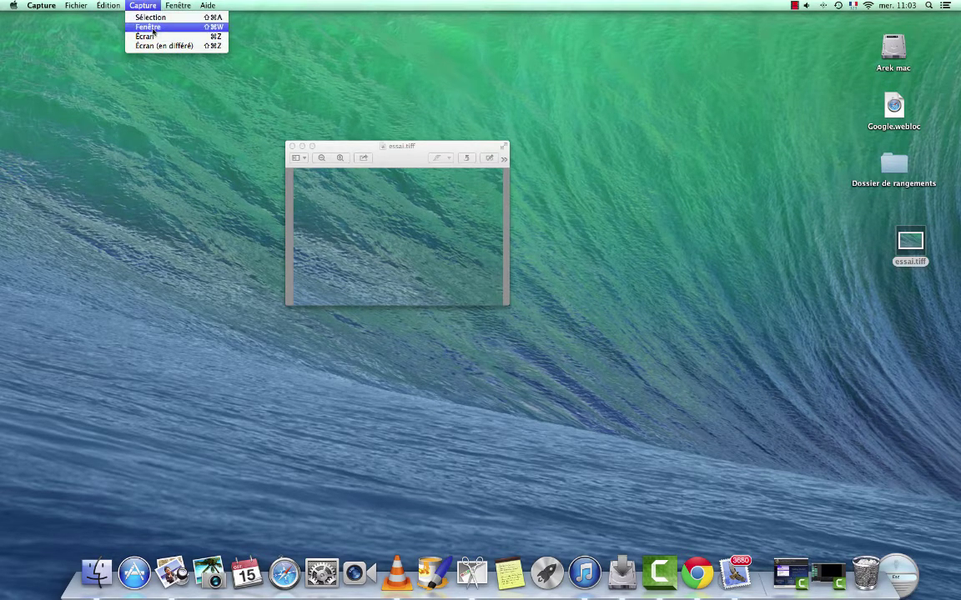
click(151, 27)
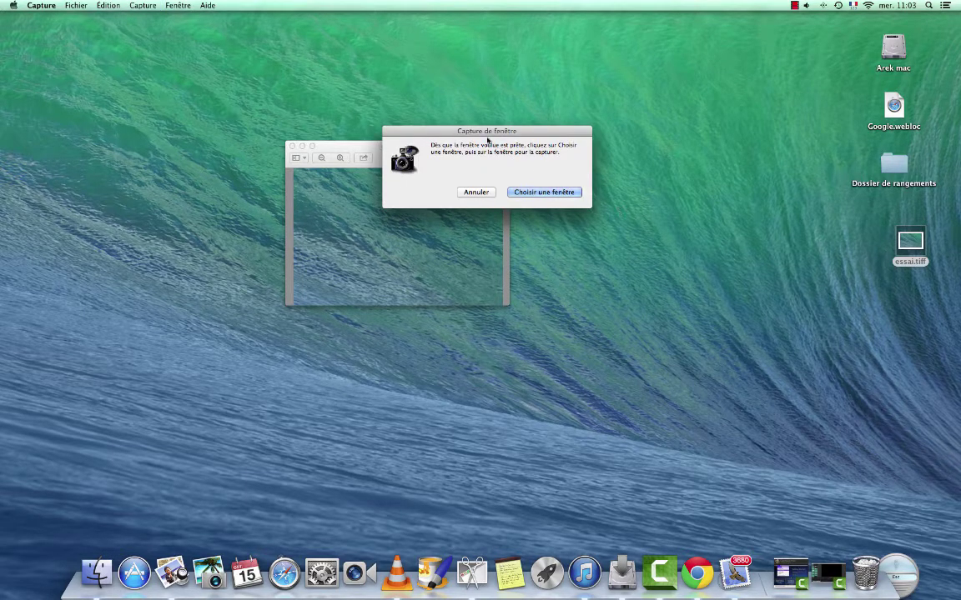
drag(439, 132, 644, 159)
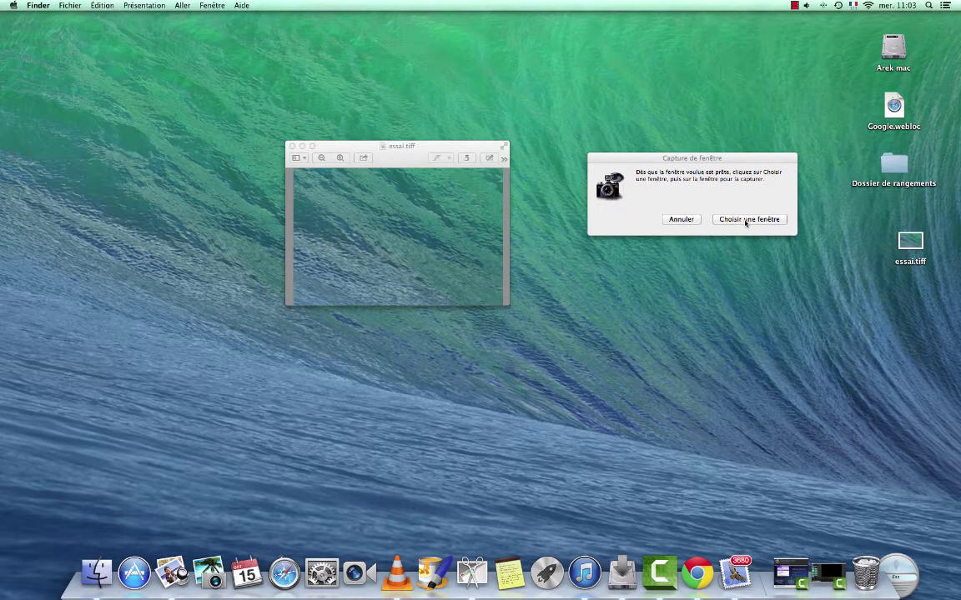
click(747, 220)
click(403, 229)
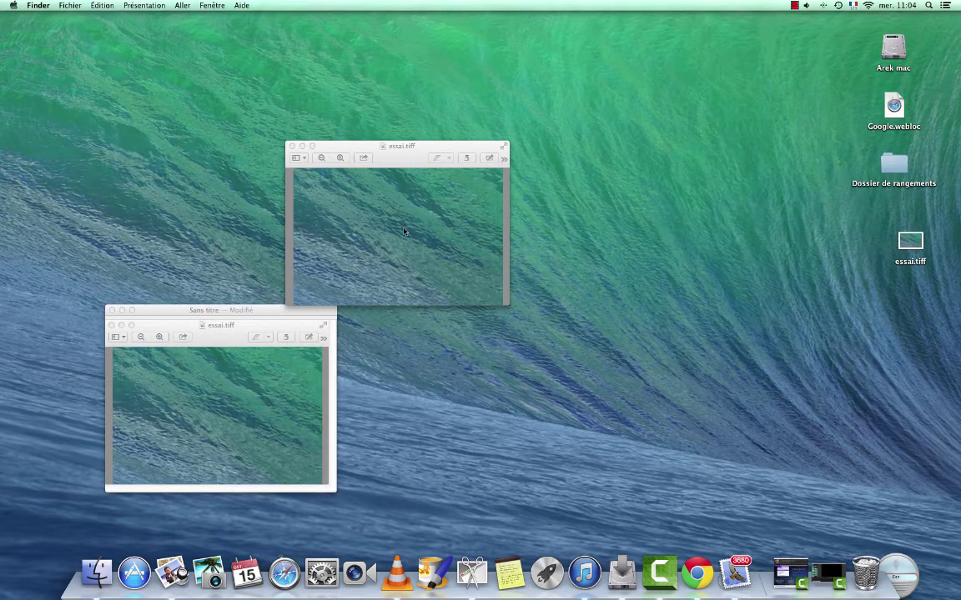
Spread the overlapping windows apart, discard the untitled window capture without saving, and close the essai.tiff window in Aperçu.
drag(405, 152, 497, 89)
drag(344, 264, 353, 243)
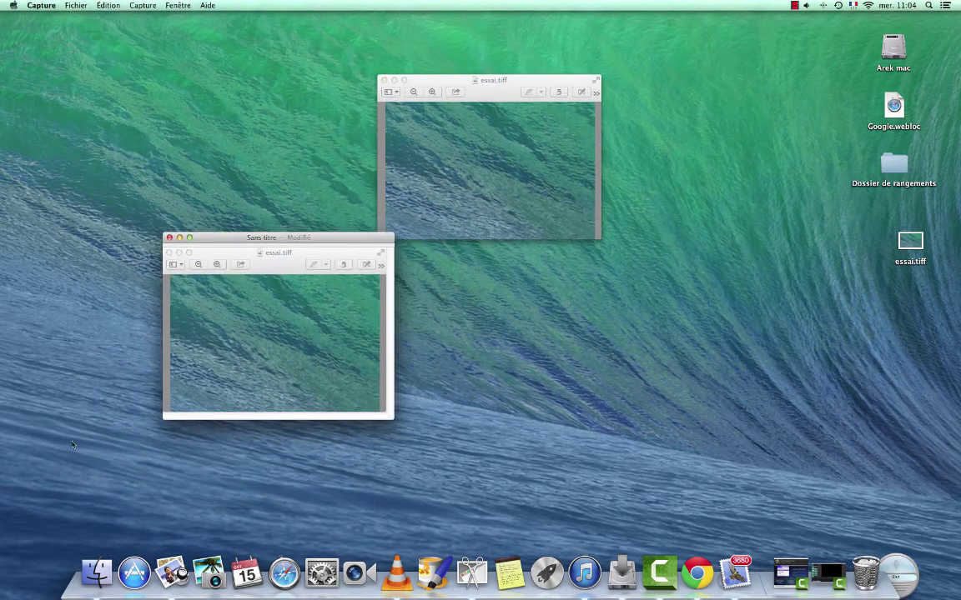
click(170, 238)
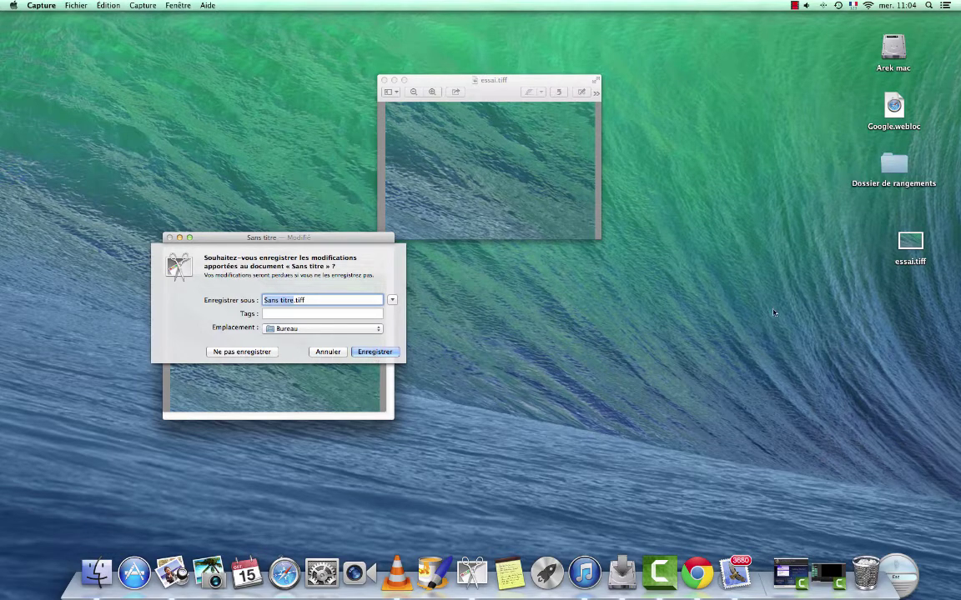
click(239, 352)
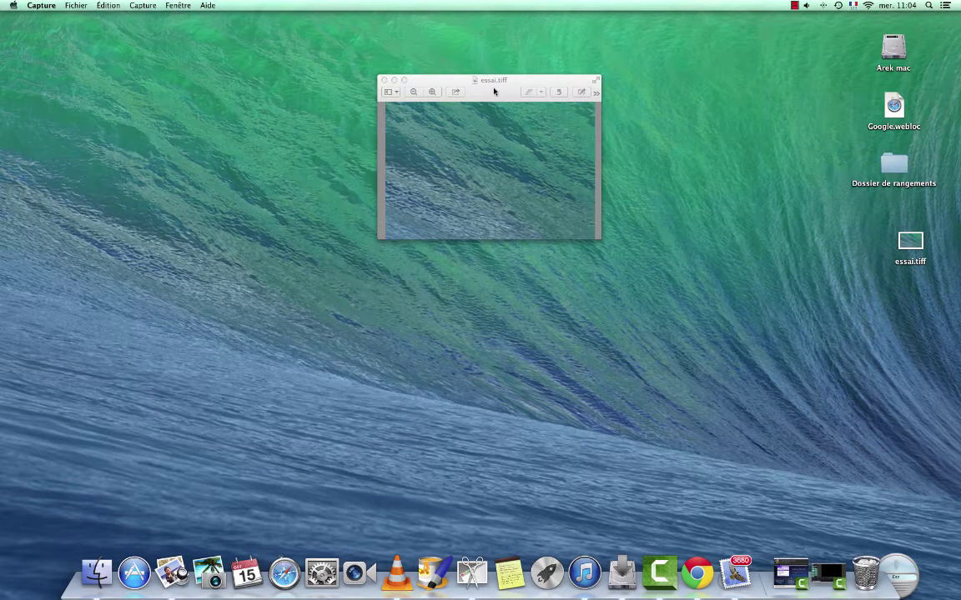
drag(446, 83, 505, 118)
click(442, 115)
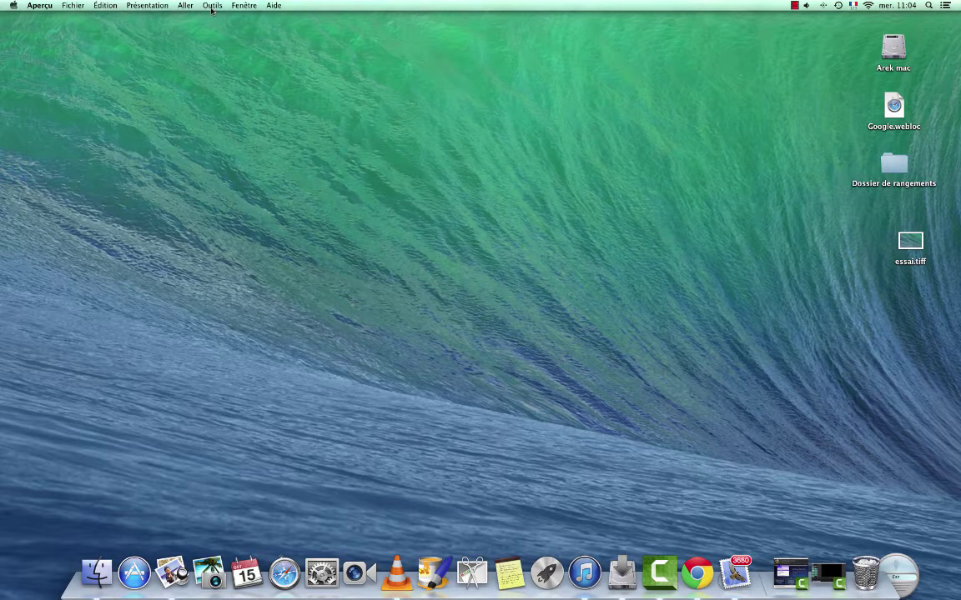
Switch to Capture and take an Écran capture of the whole desktop, with the instruction window moved aside.
click(472, 571)
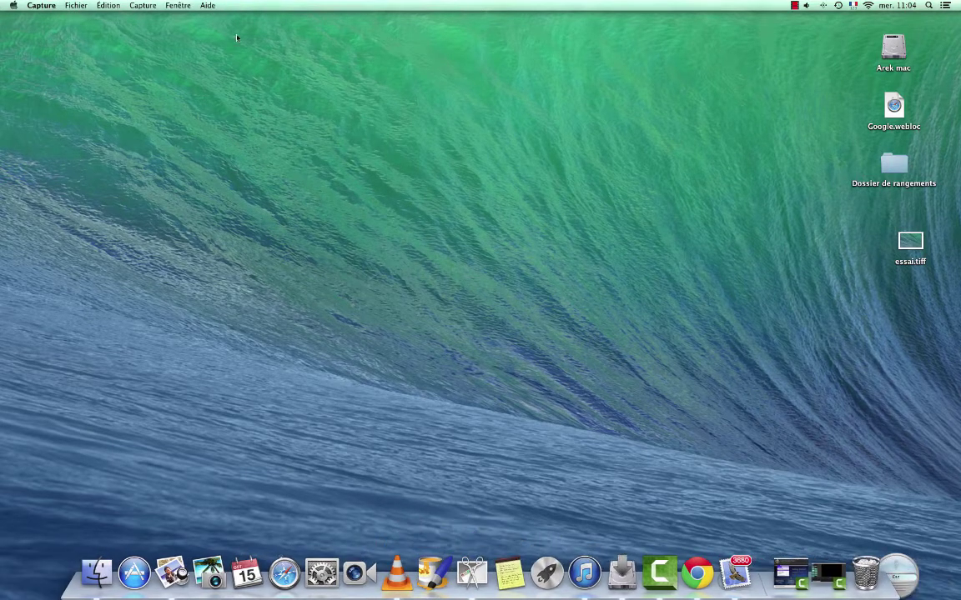
click(176, 5)
mouse_move(135, 5)
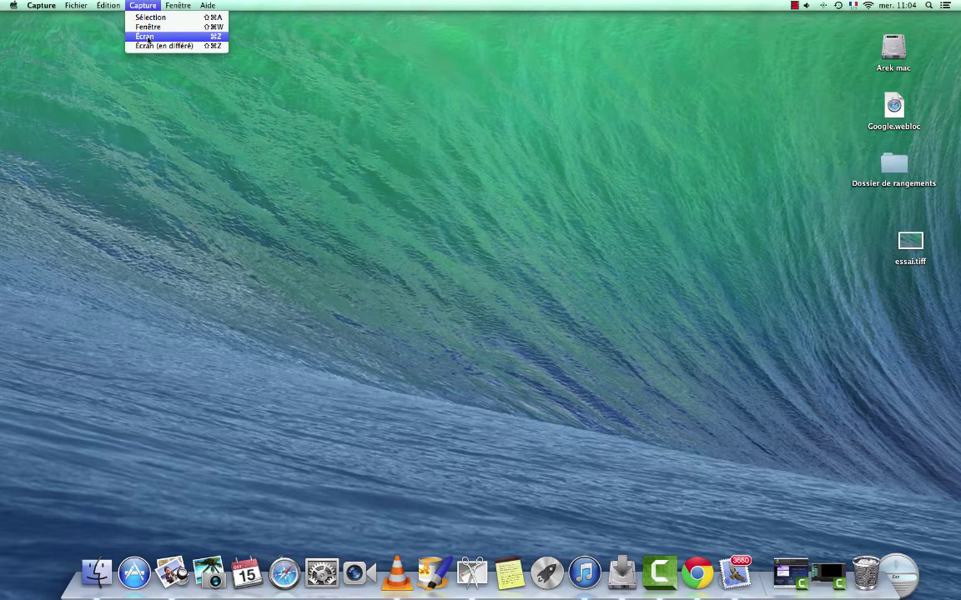
click(146, 37)
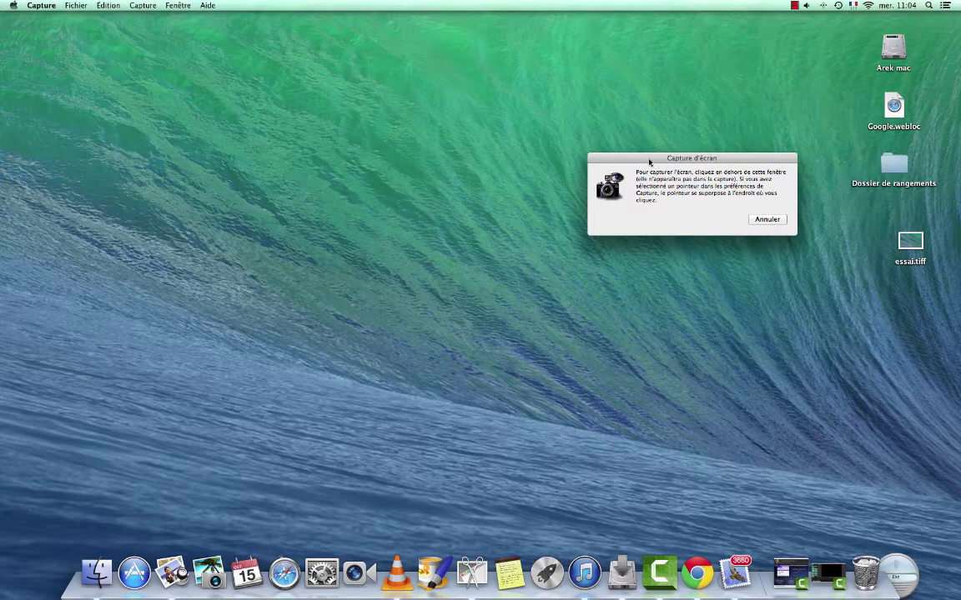
drag(638, 159, 663, 187)
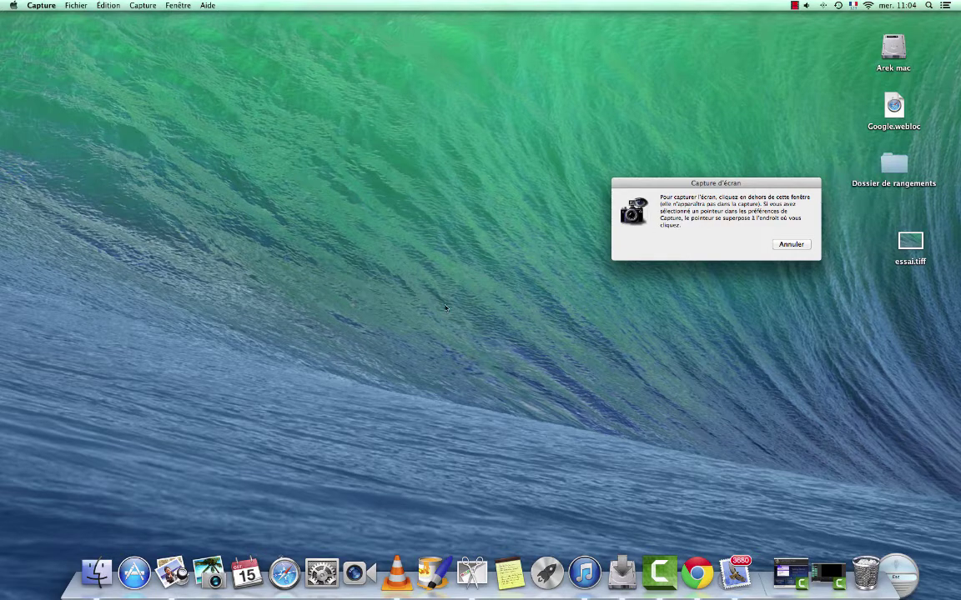
click(375, 235)
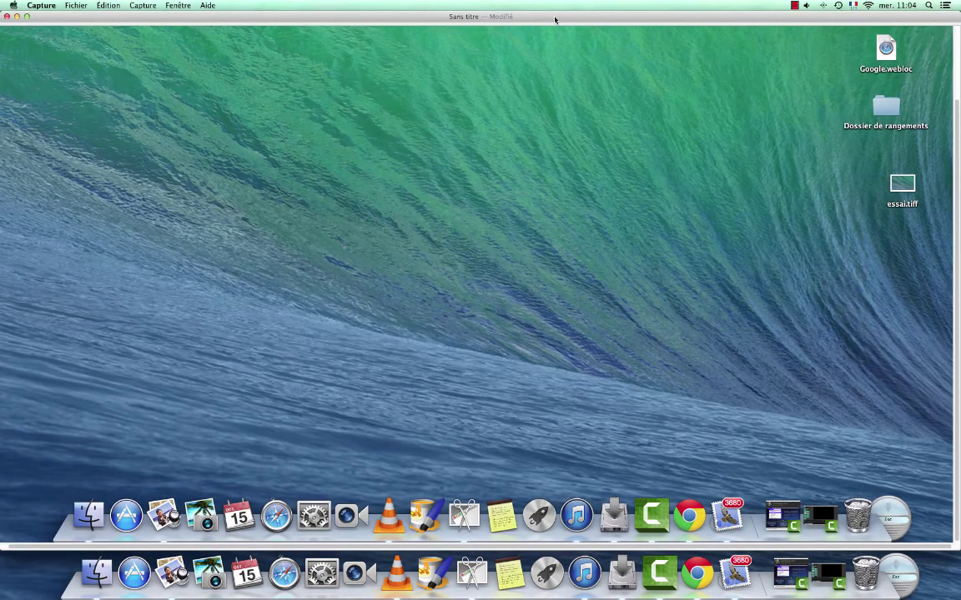
Move the untitled full-screen capture's window and close it, saving the capture to the Bureau as essai ecran.tiff.
drag(555, 20, 592, 38)
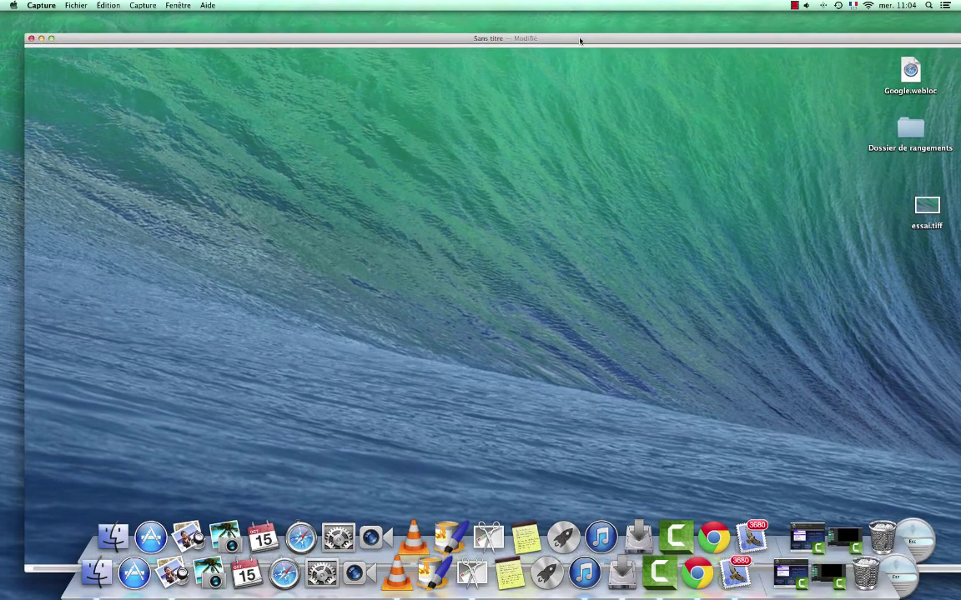
click(30, 39)
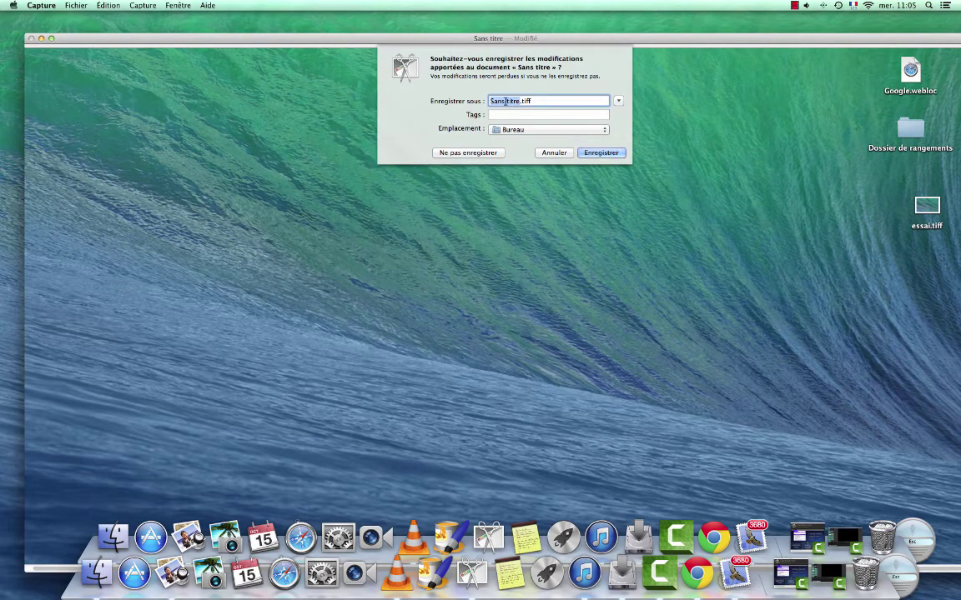
text(essai ecran)
click(601, 154)
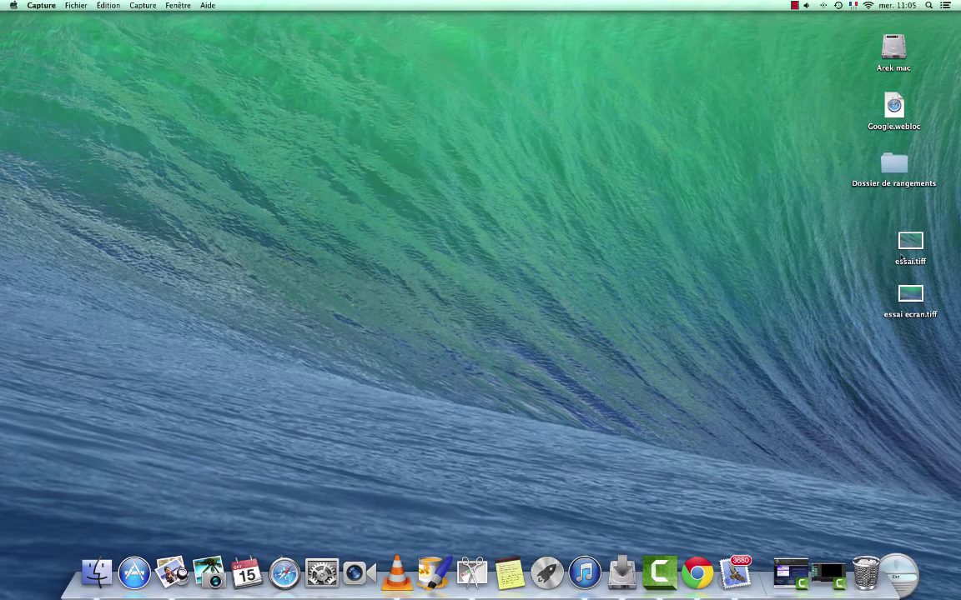
Open essai ecran.tiff from the desktop in Aperçu to check the full-screen capture, and close its window.
drag(910, 242, 904, 237)
click(914, 303)
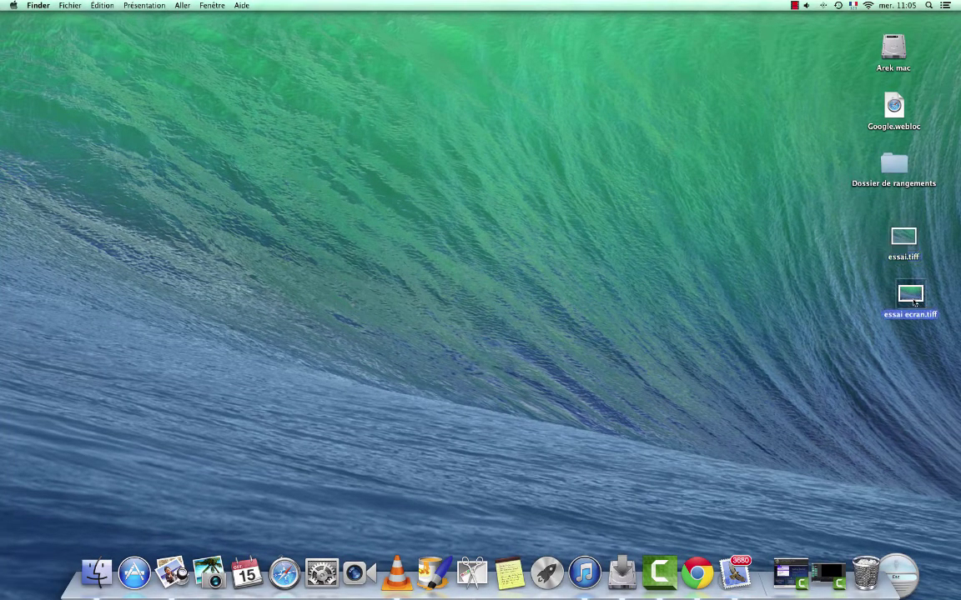
super+click(909, 296)
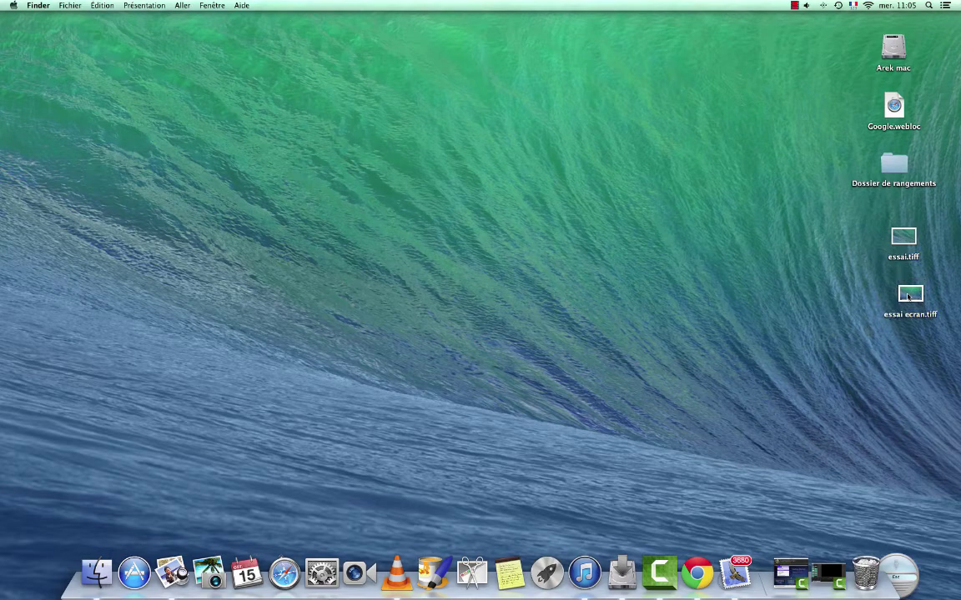
double_click(909, 296)
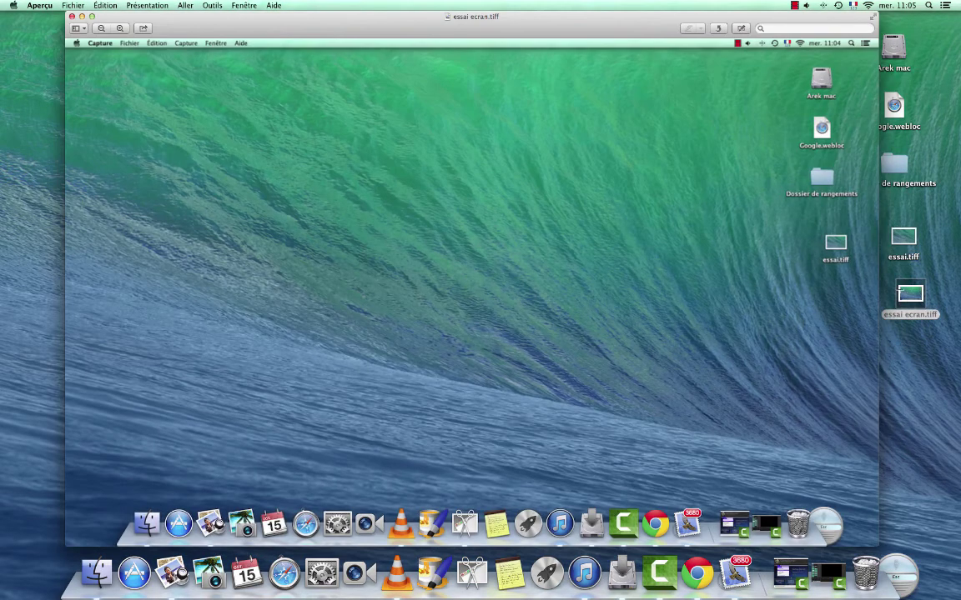
mouse_move(535, 33)
mouse_down()
mouse_move(577, 105)
mouse_move(512, 26)
mouse_move(530, 35)
mouse_up()
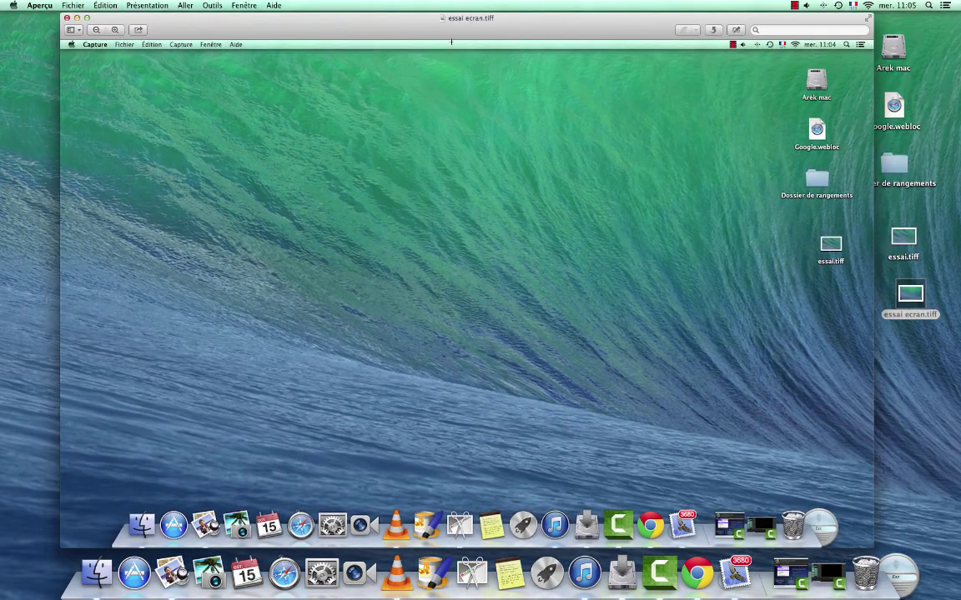
click(67, 17)
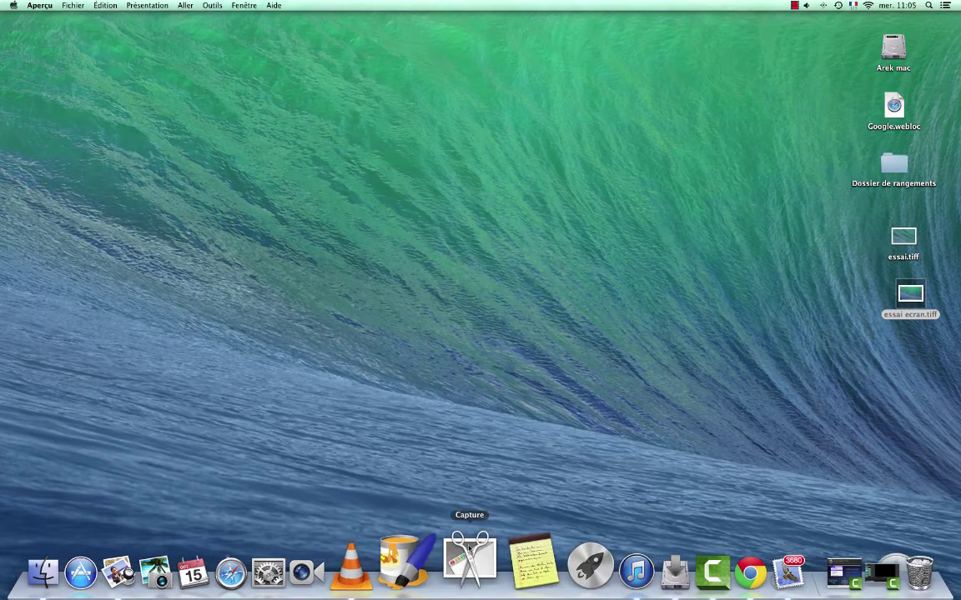
click(471, 573)
click(143, 5)
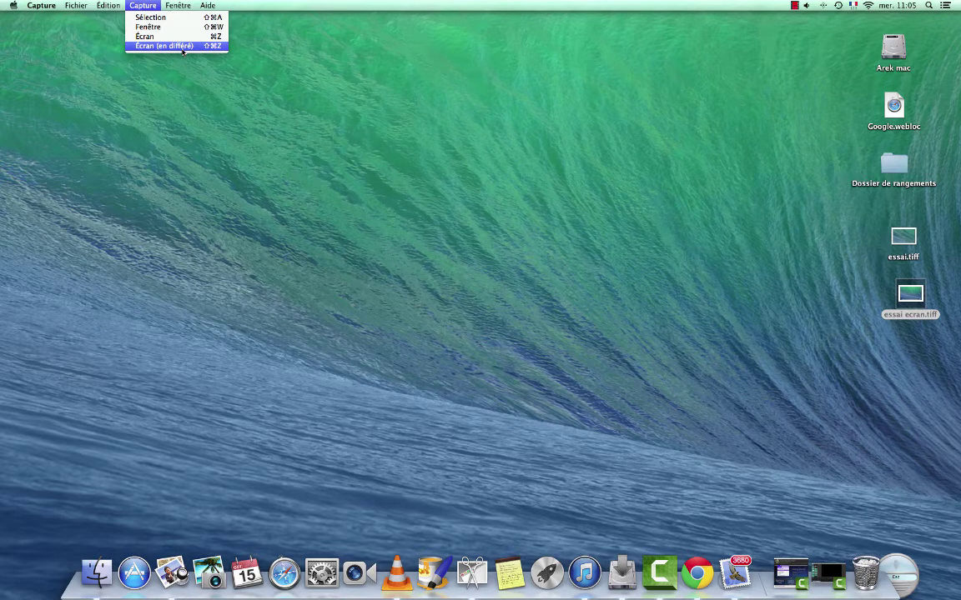
click(342, 179)
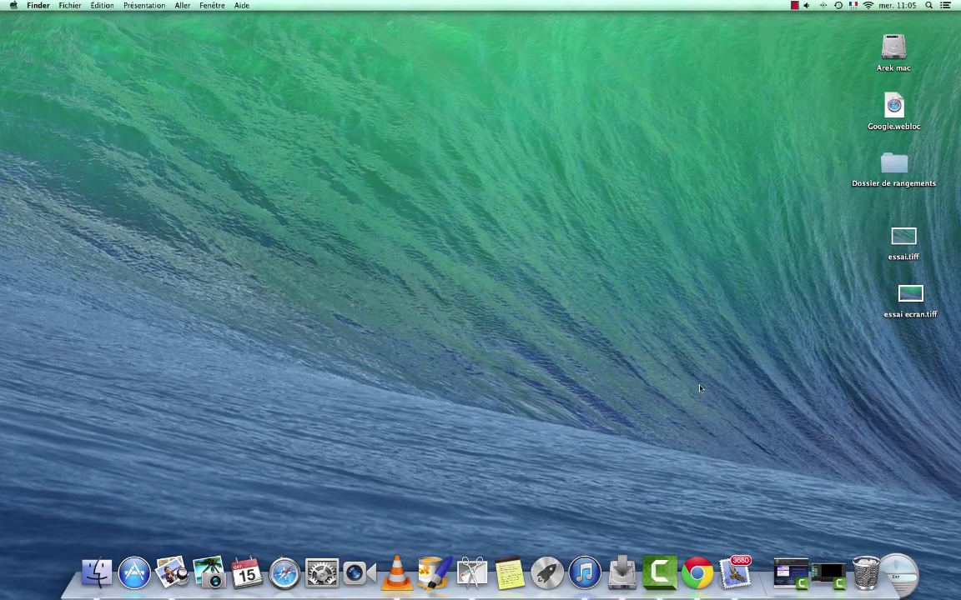